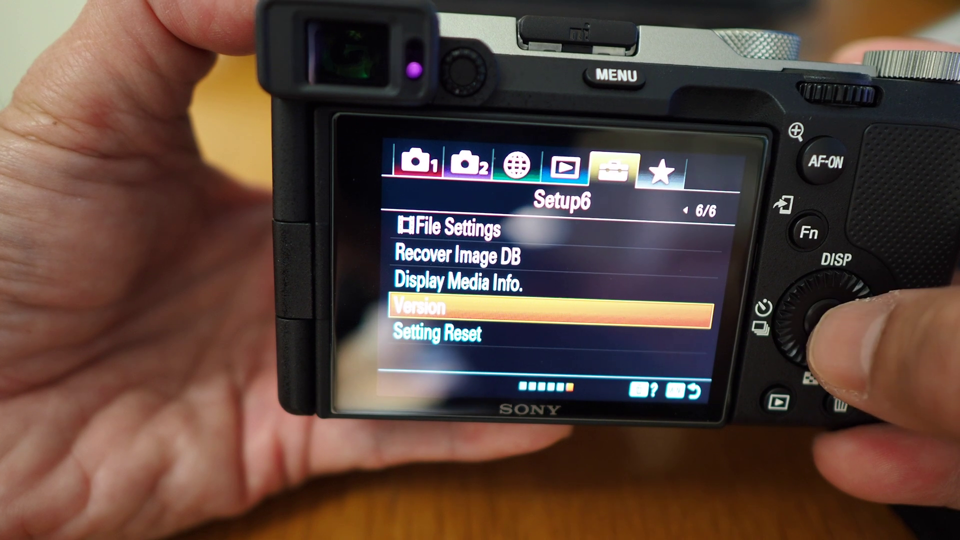
Display the camera's Version info: body ILCE-7C at Ver. 2.00, lens at Ver. 01
key(Return)
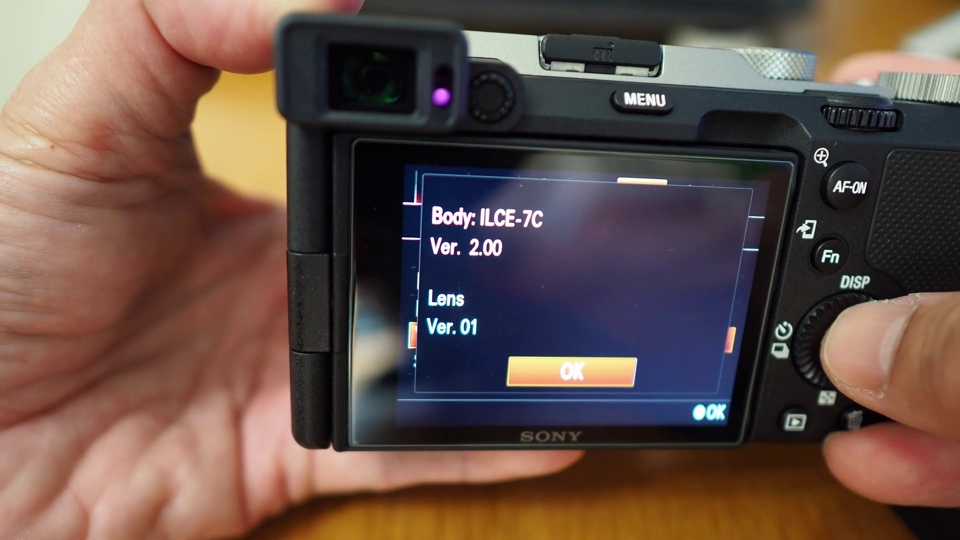
Search Google from the address bar for 'sony a7c firmware update'
click(188, 30)
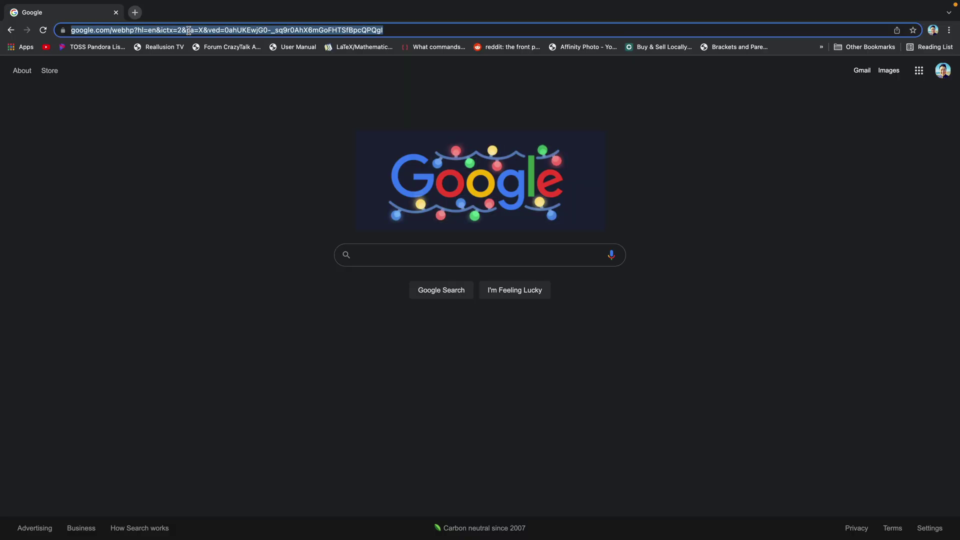
text(sony a7c firmware update)
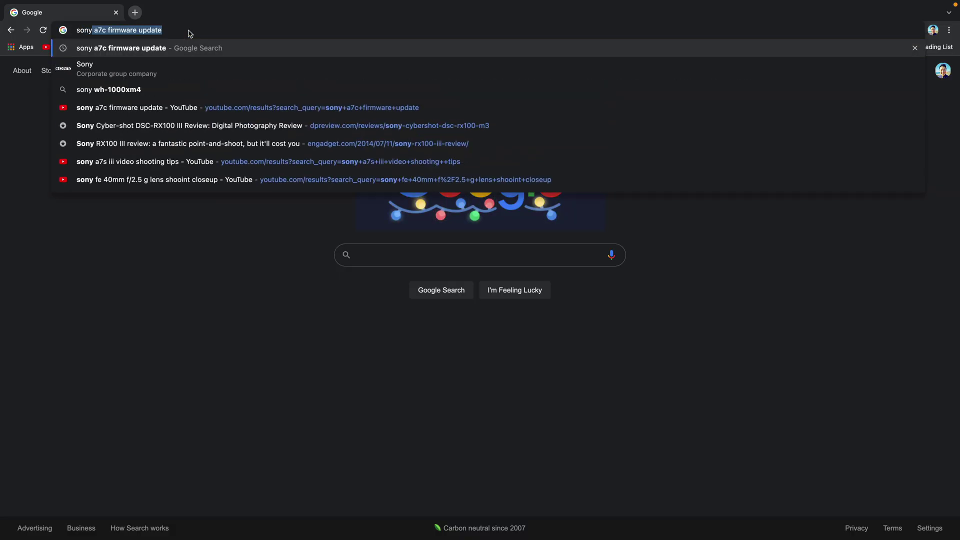
key(Right)
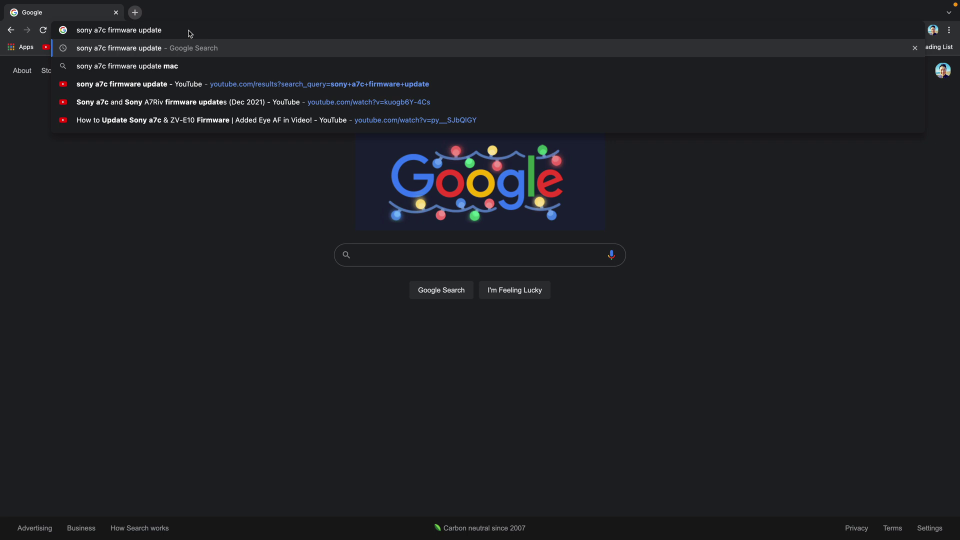
key(Return)
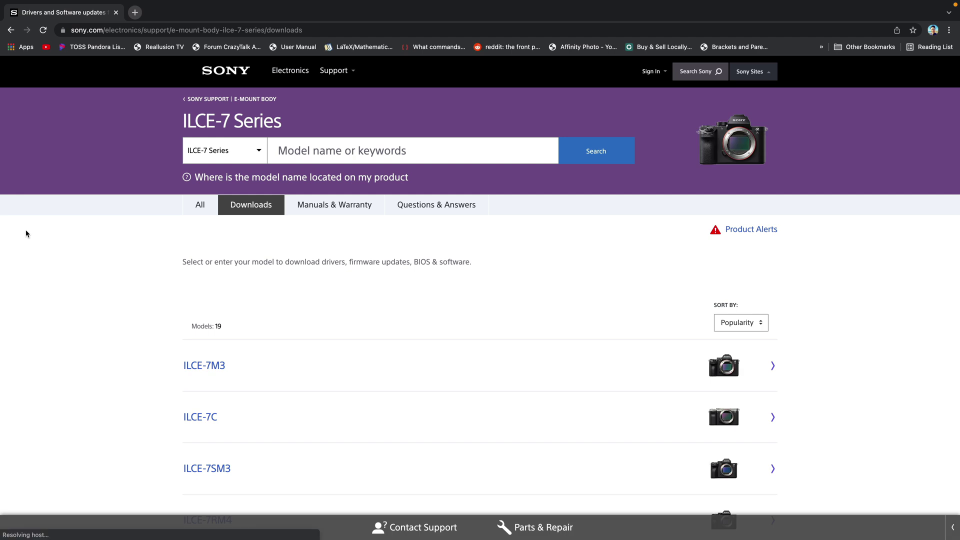
Open the ILCE-7C's System Software (Firmware) Update Ver. 2.00 (Mac) page
scroll(120, 325, down, 3)
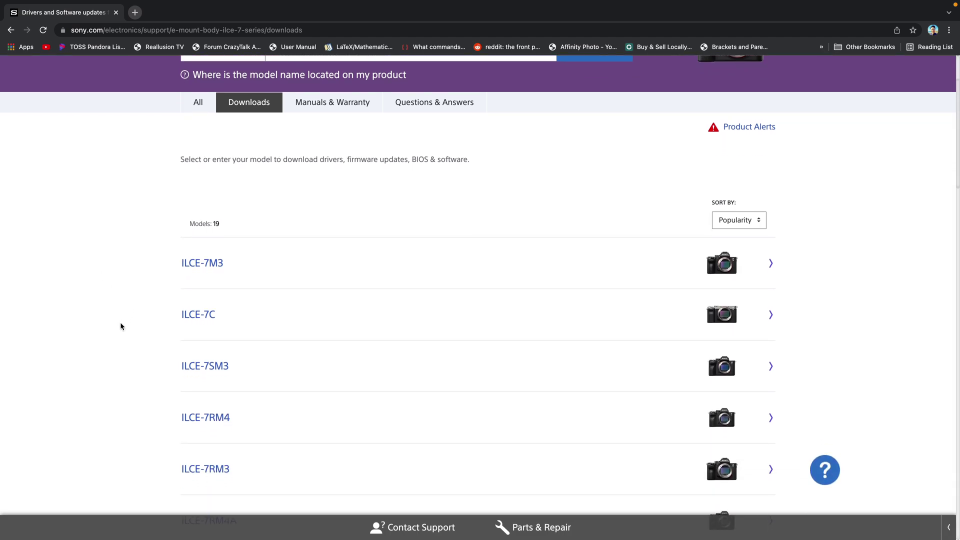
click(205, 299)
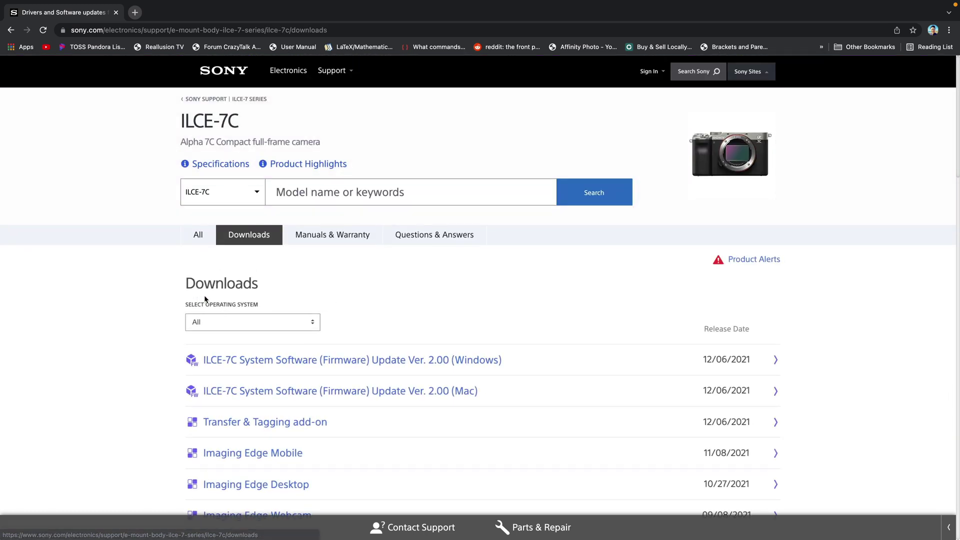
scroll(160, 364, down, 3)
scroll(130, 358, down, 1)
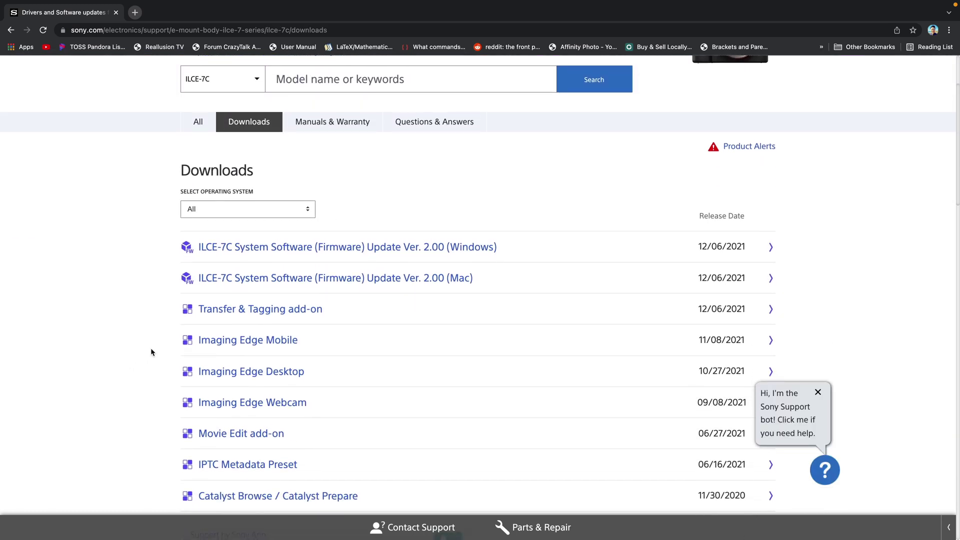
click(290, 280)
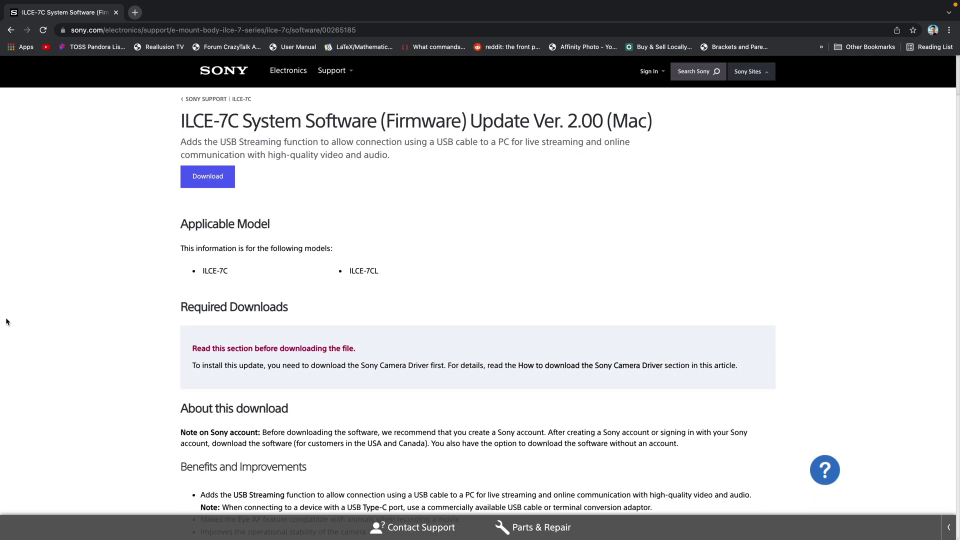
Review the page's file info, system requirements and update instructions
scroll(120, 346, down, 3)
scroll(120, 346, down, 6)
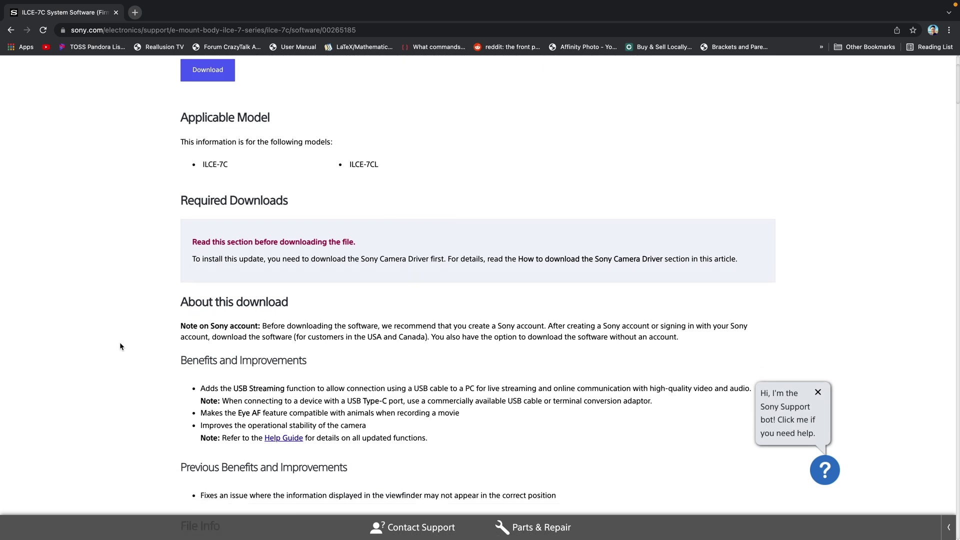
scroll(120, 347, down, 12)
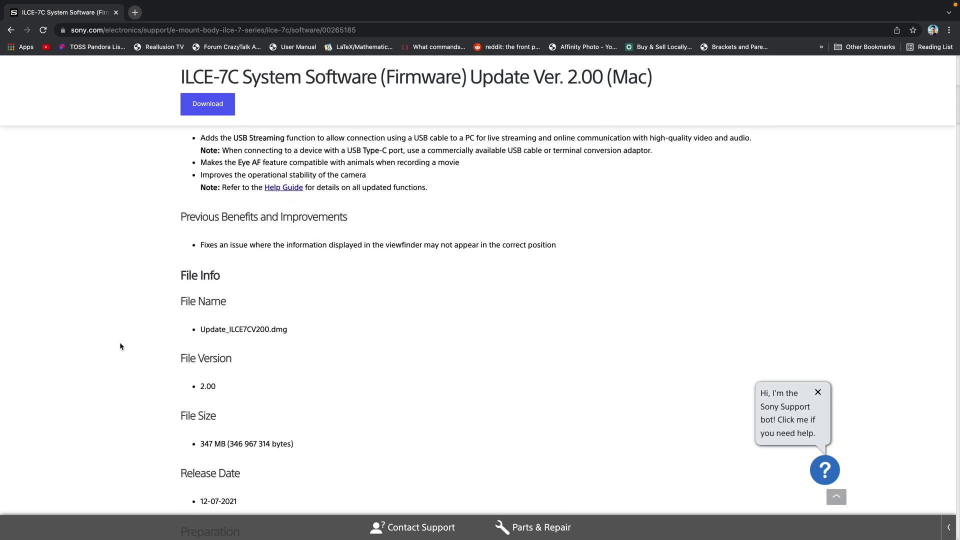
scroll(120, 347, down, 9)
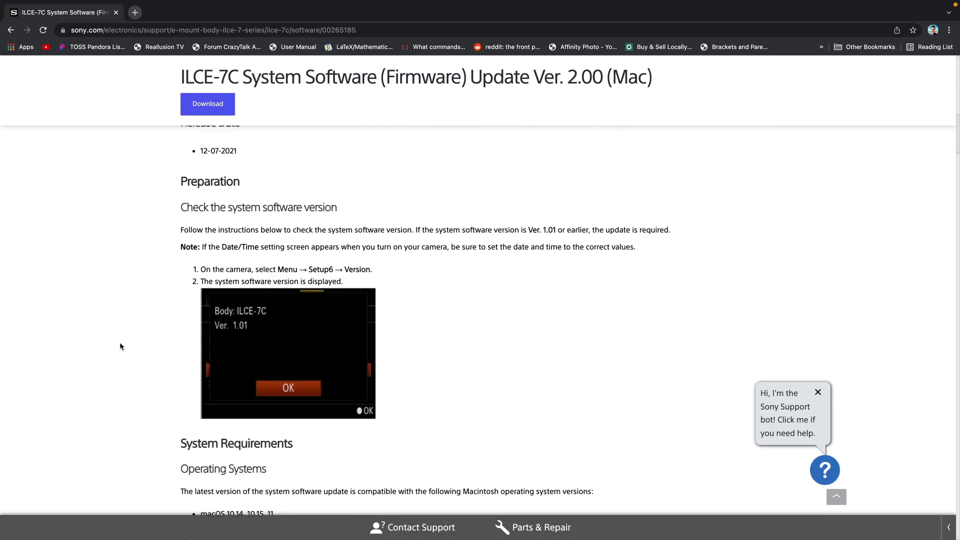
scroll(120, 346, down, 5)
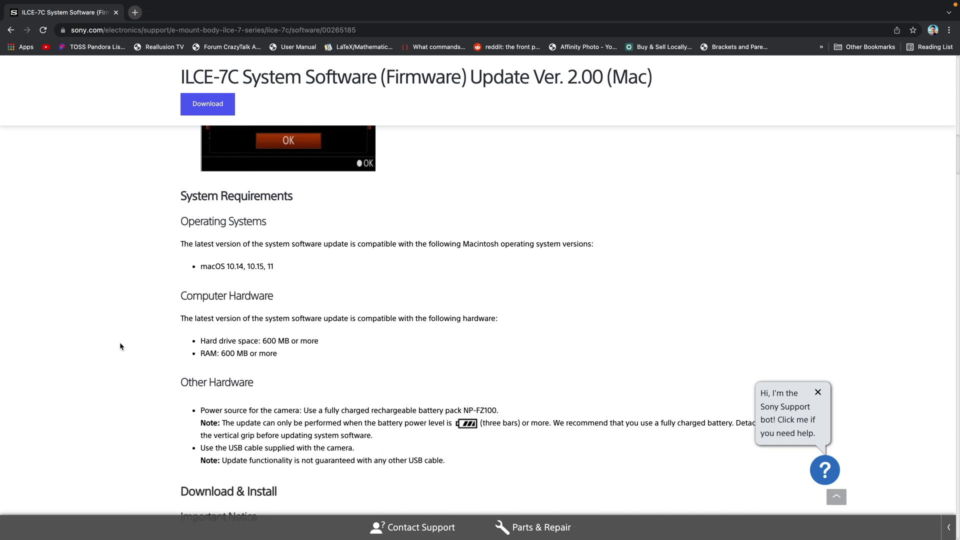
scroll(120, 346, down, 6)
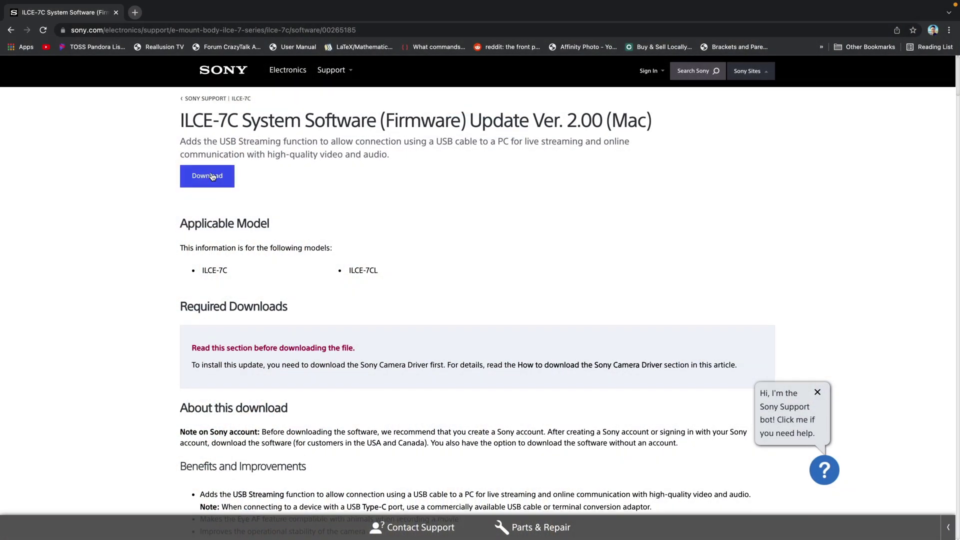
Accept the licence agreement to download the Mac firmware image
scroll(608, 285, down, 15)
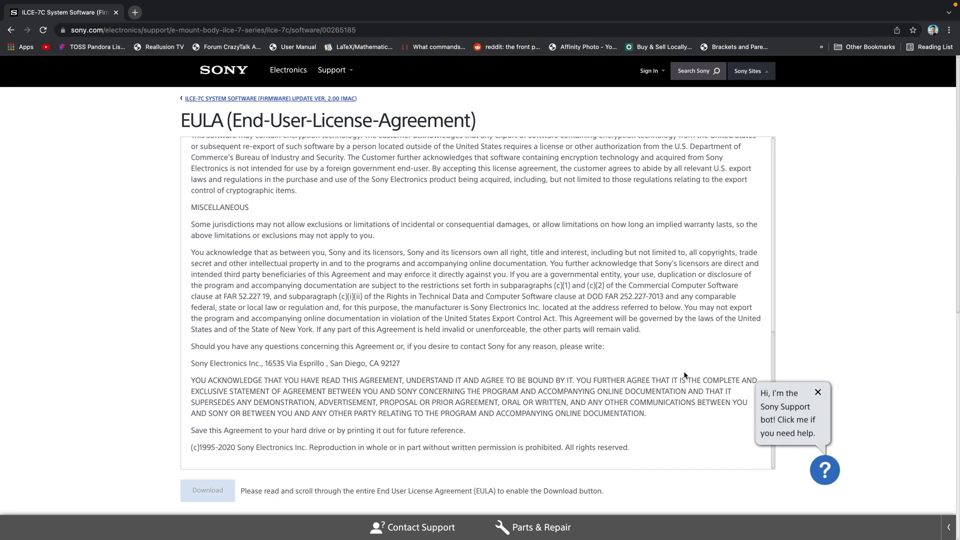
scroll(277, 423, down, 4)
click(216, 306)
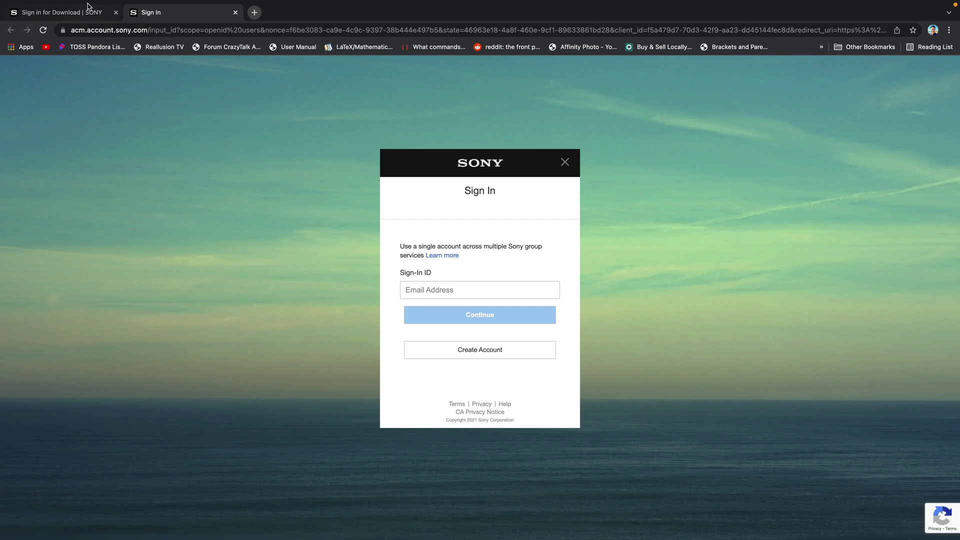
Sign in to the Sony account via the Sign In tab to start the download
click(88, 7)
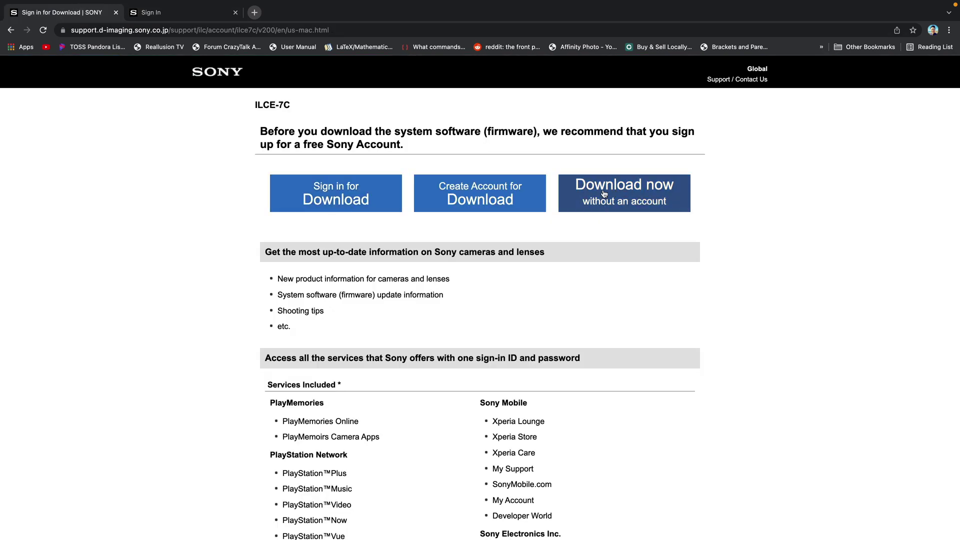
mouse_move(162, 24)
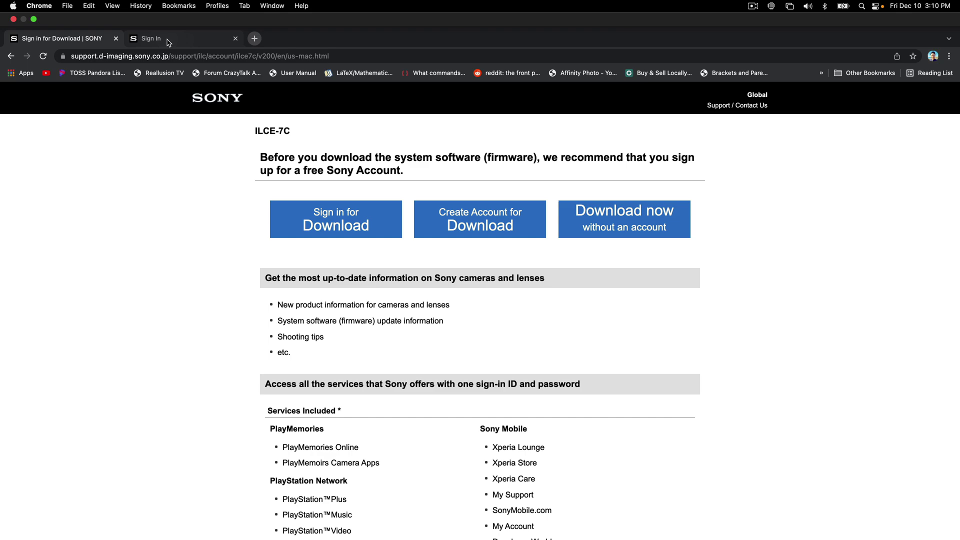
click(168, 40)
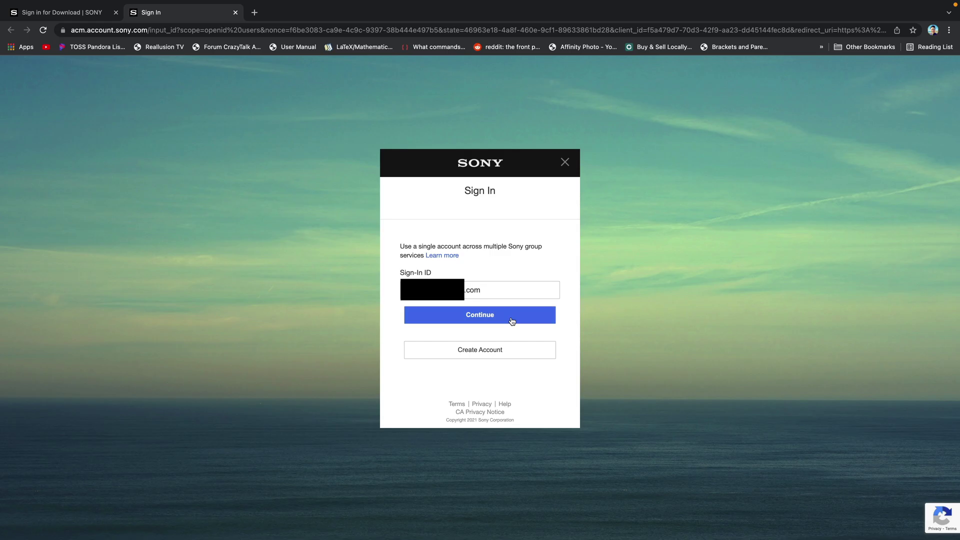
click(515, 321)
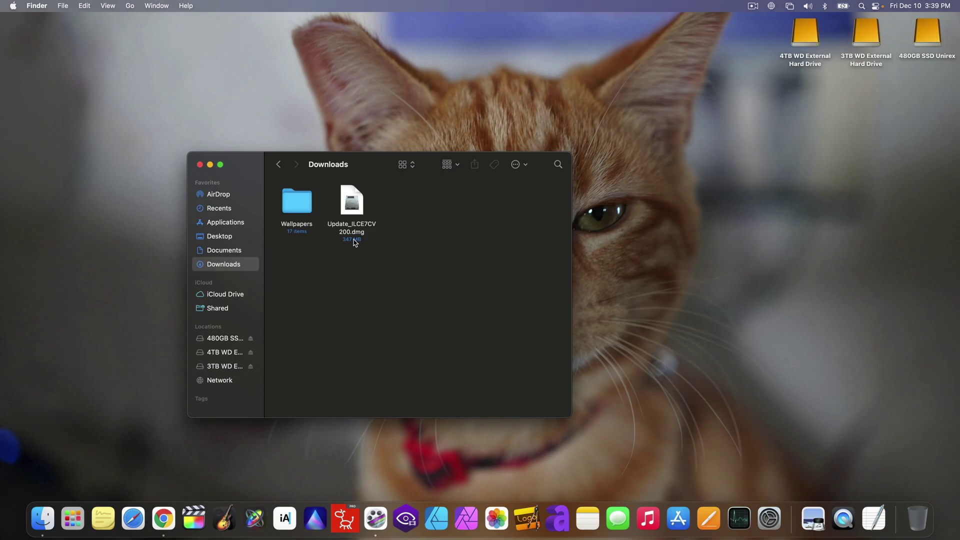
Mount Update_ILCE7CV200.dmg and launch SystemSoftwareUpdater from it
click(351, 208)
double_click(351, 208)
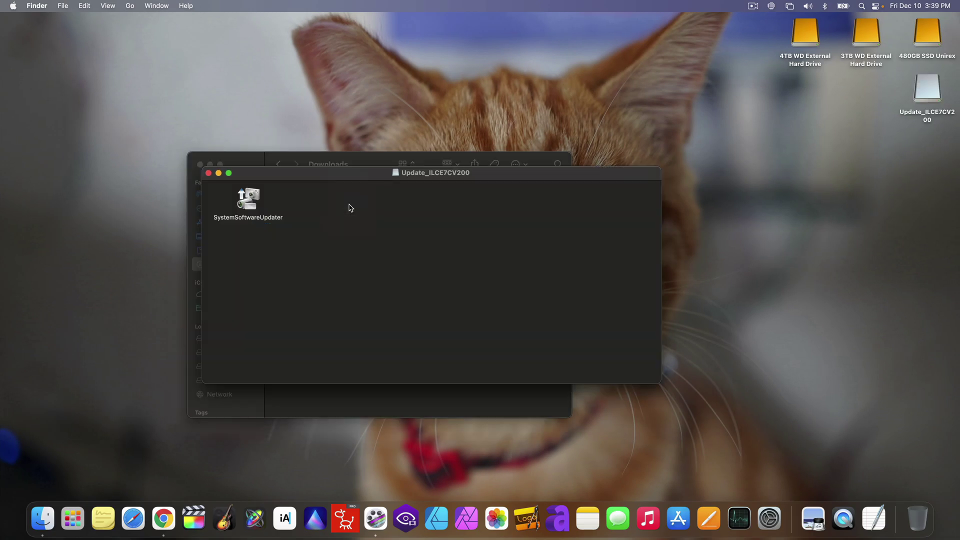
click(249, 200)
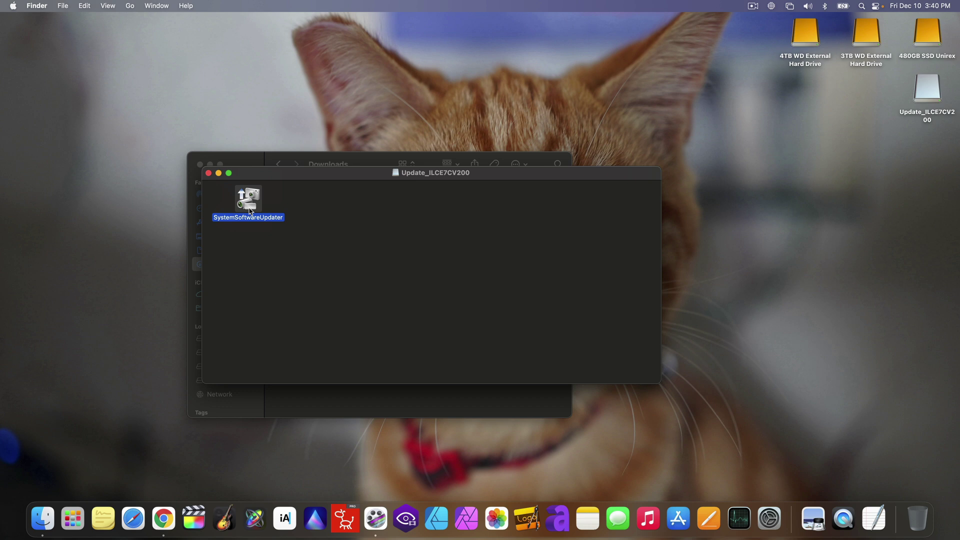
double_click(251, 211)
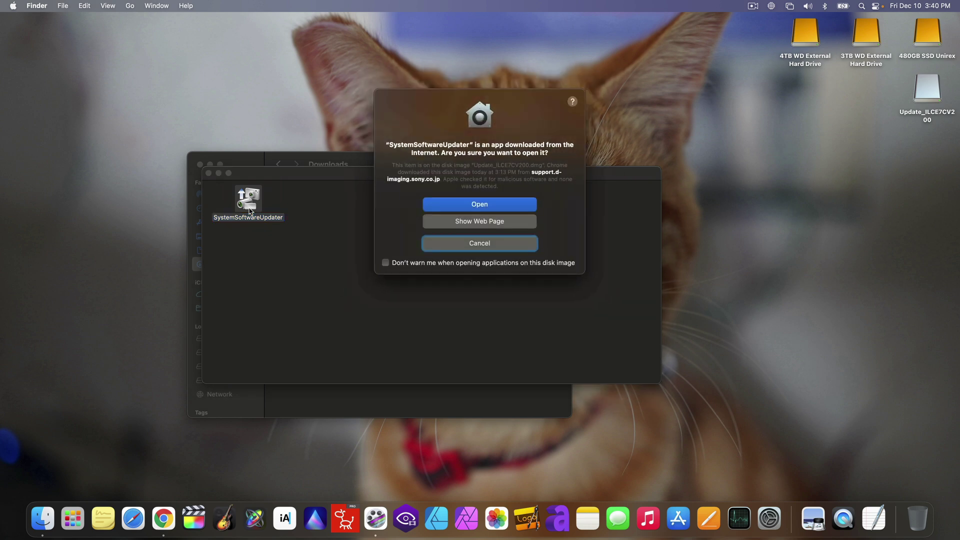
Authorise the updater with the admin password and dismiss the Sony Camera Driver alert
click(471, 205)
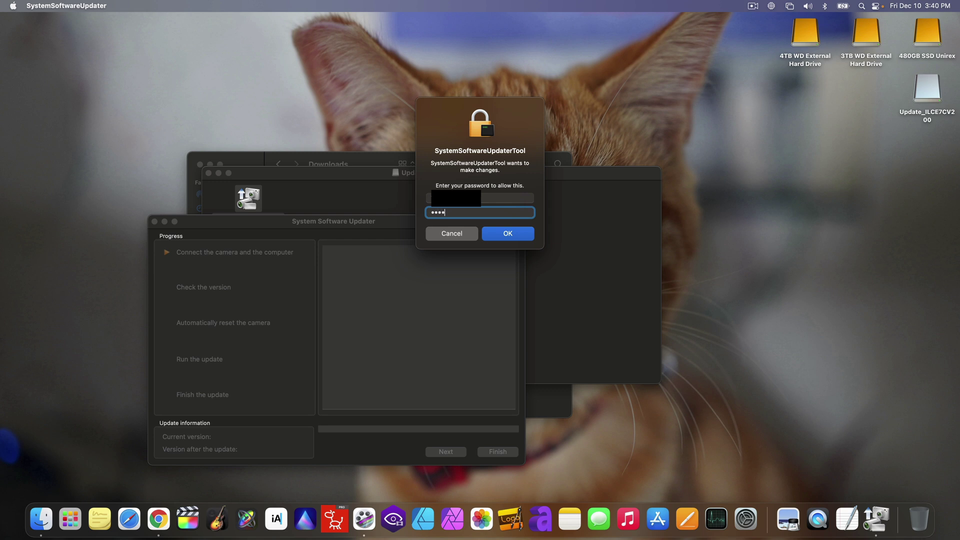
key(Return)
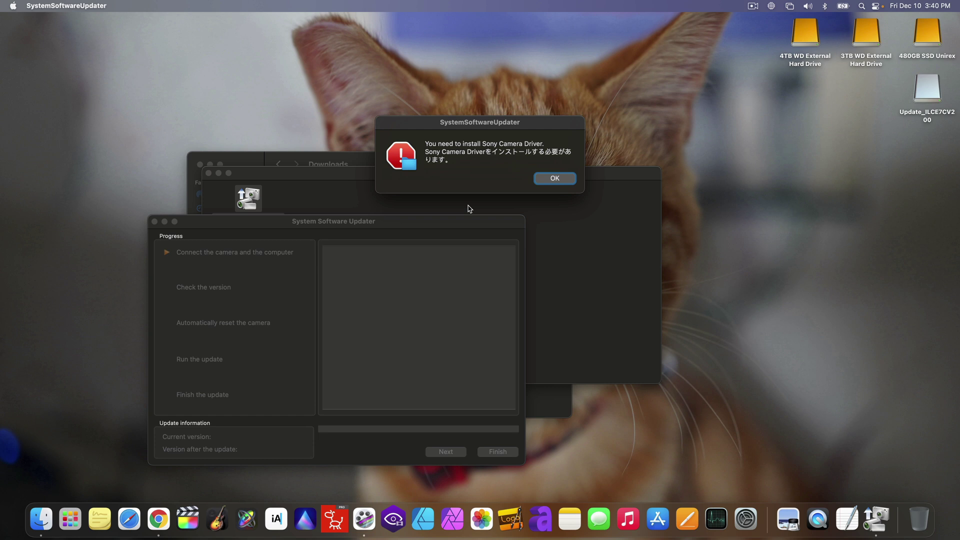
click(555, 179)
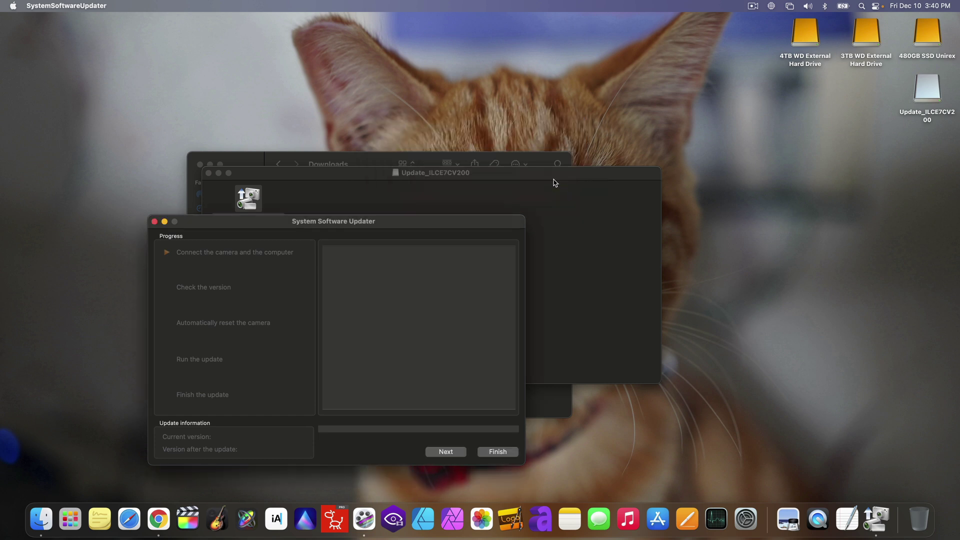
Quit the updater and open the Sony Camera Driver page for Intel Macs
key(super+q)
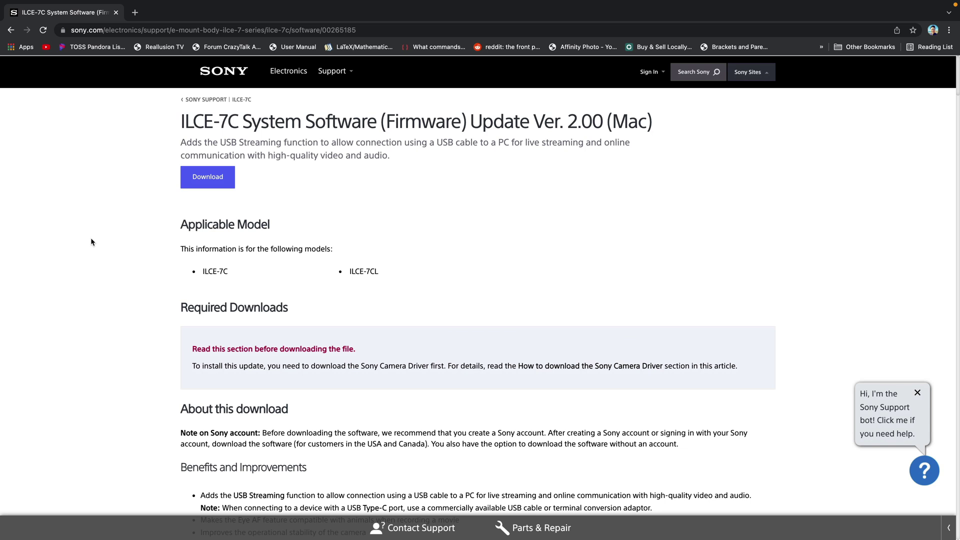
scroll(91, 242, down, 5)
scroll(91, 242, down, 15)
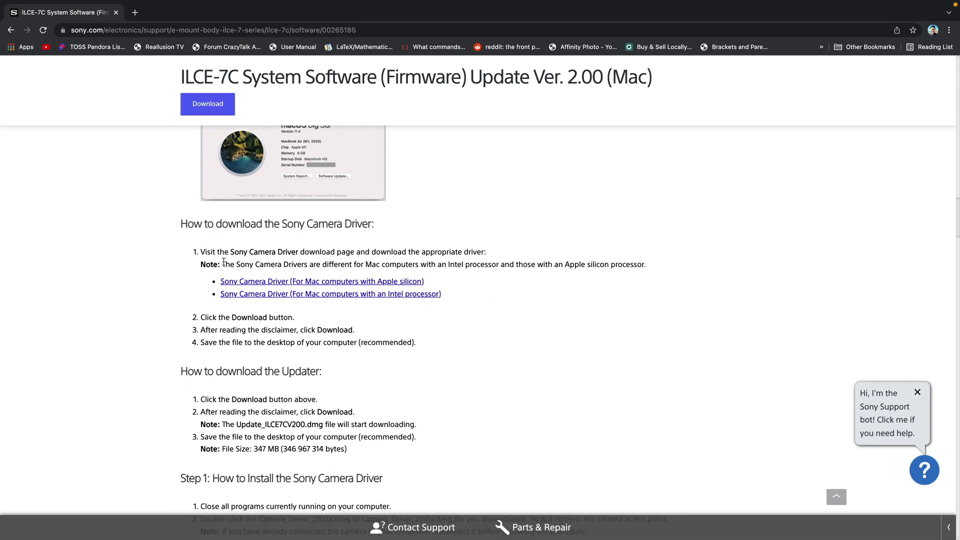
click(294, 294)
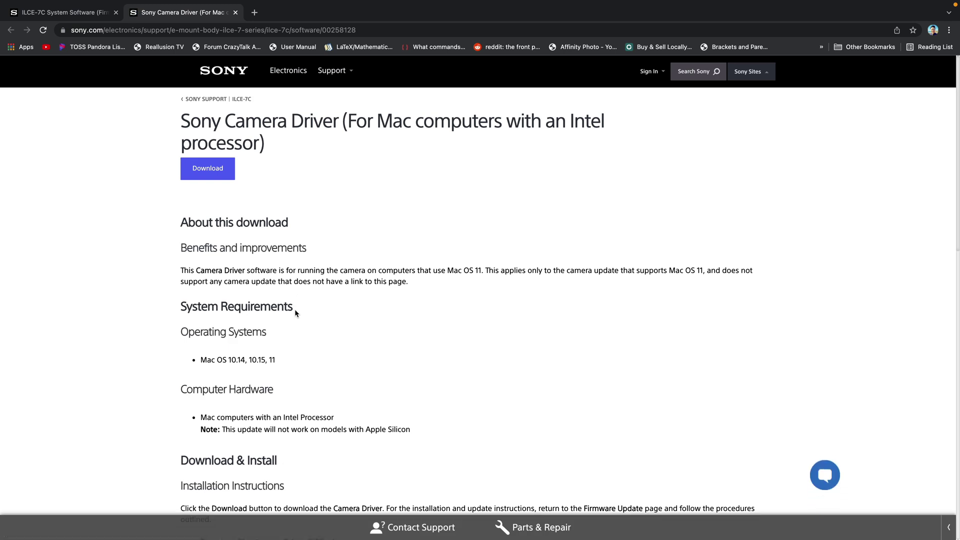
Download the camera driver after accepting its licence agreement
click(204, 170)
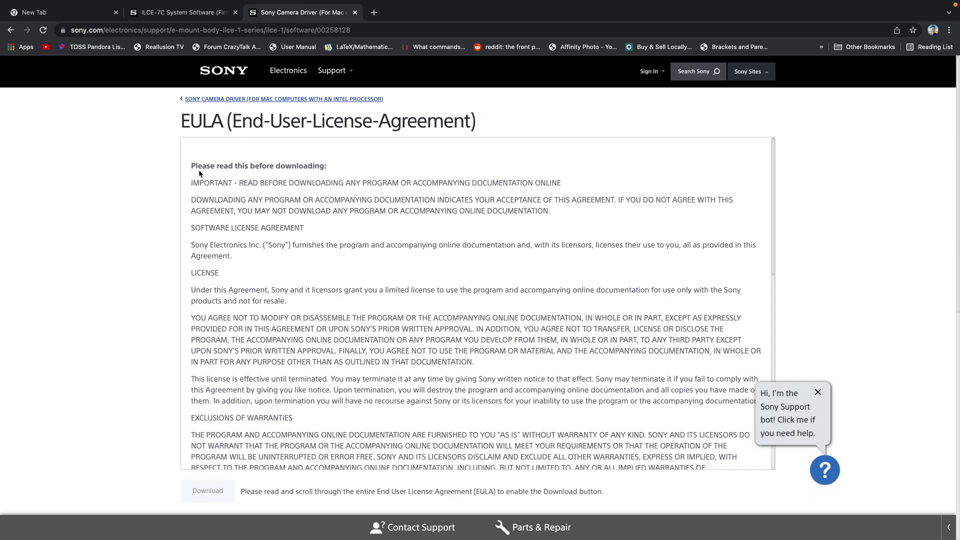
scroll(199, 173, down, 20)
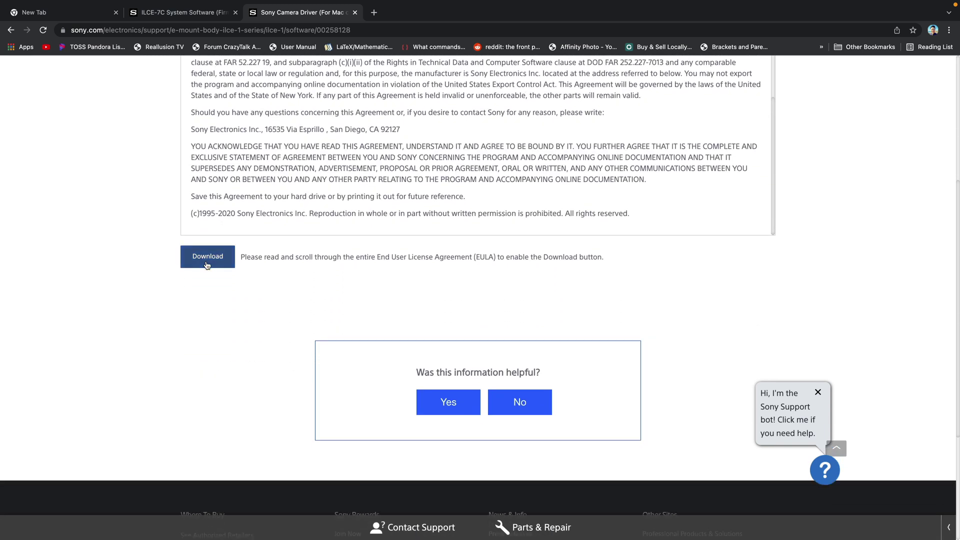
click(207, 265)
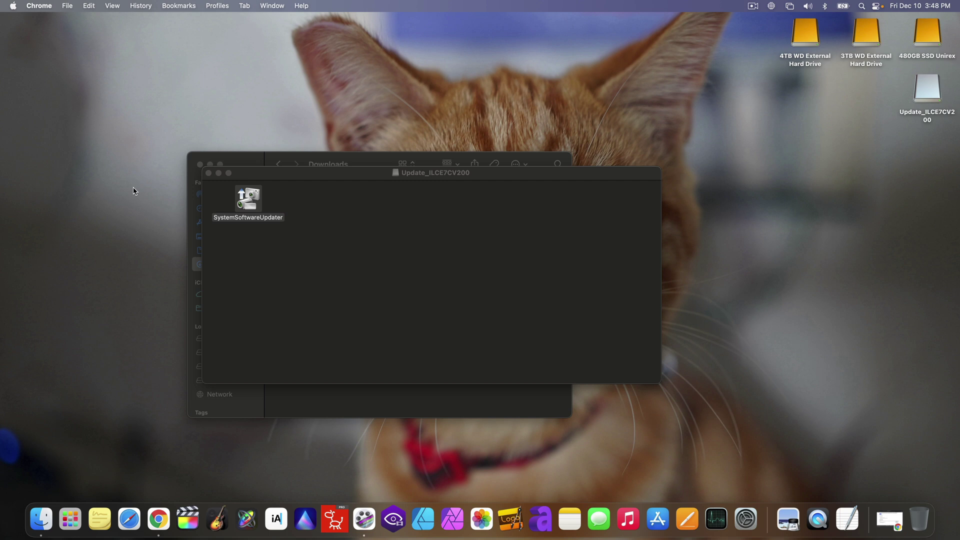
Mount Camera_Driver_2102a.dmg and launch SonyCameraDriver.pkg
click(209, 174)
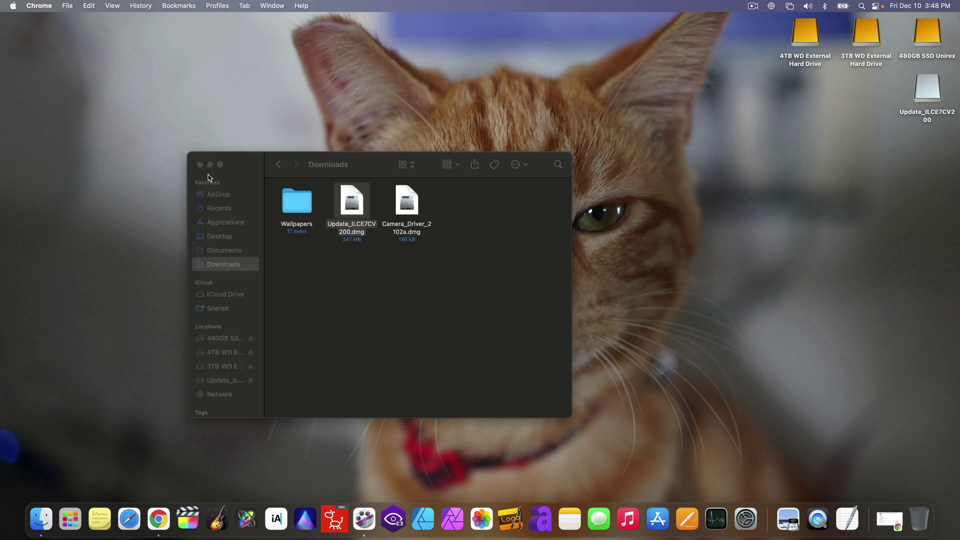
double_click(412, 209)
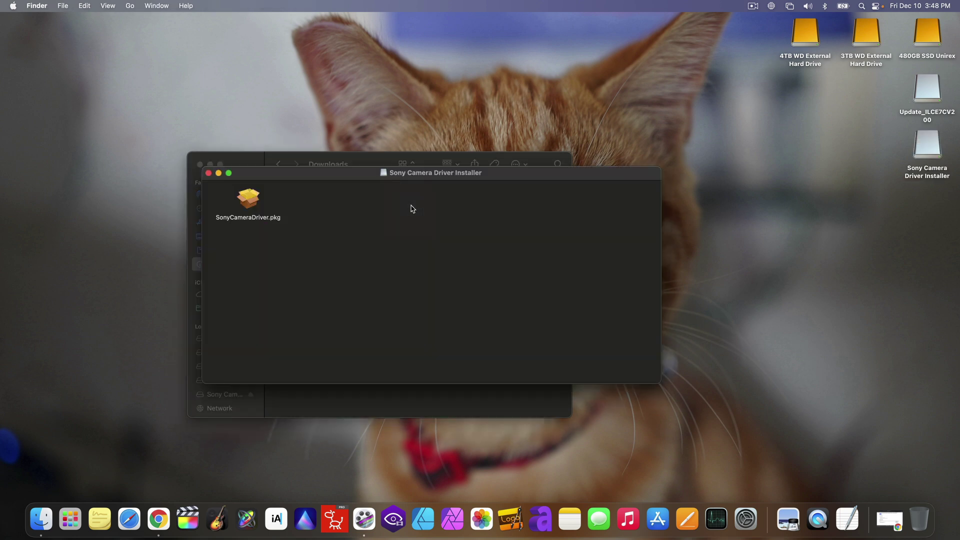
double_click(242, 197)
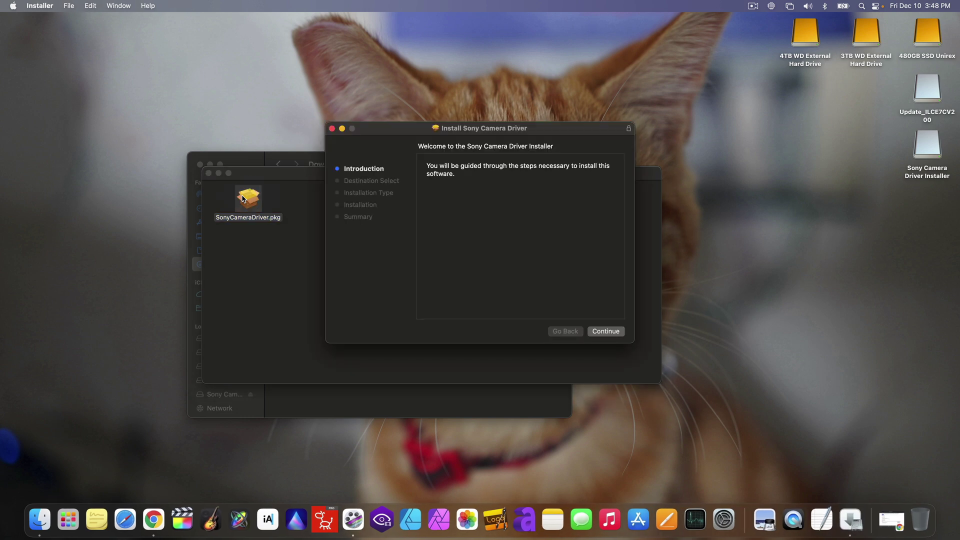
Install the driver on Macintosh HD, authorising with the admin password
click(600, 332)
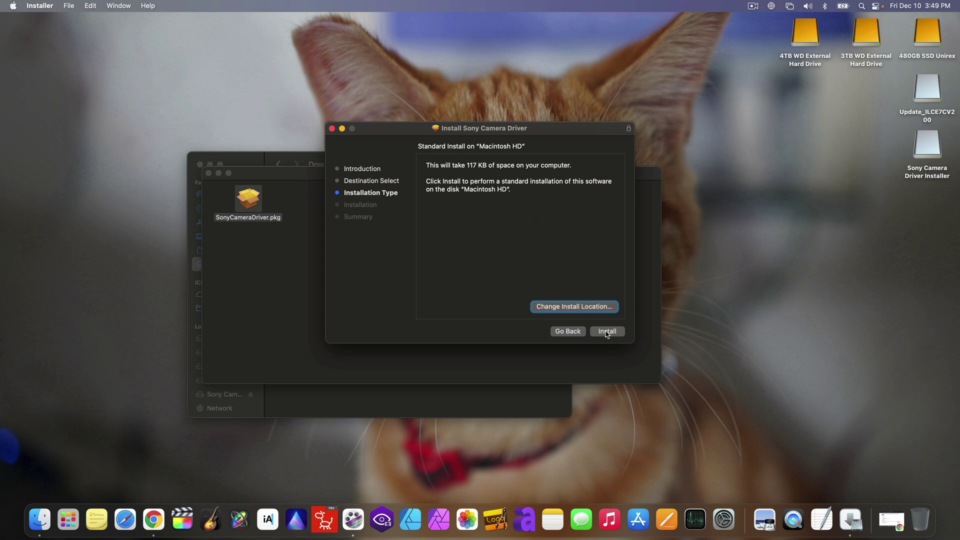
click(607, 332)
text(•)
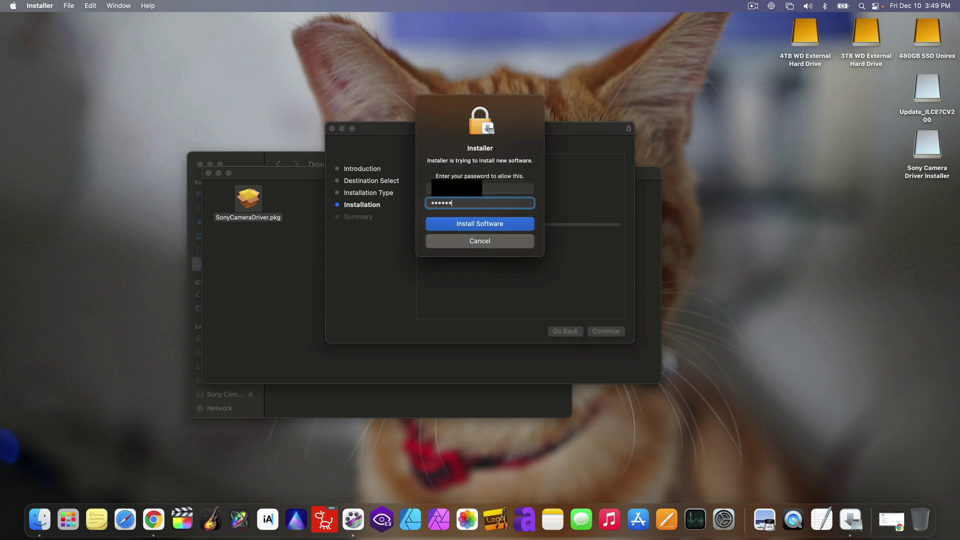
text(•••••••••)
key(Return)
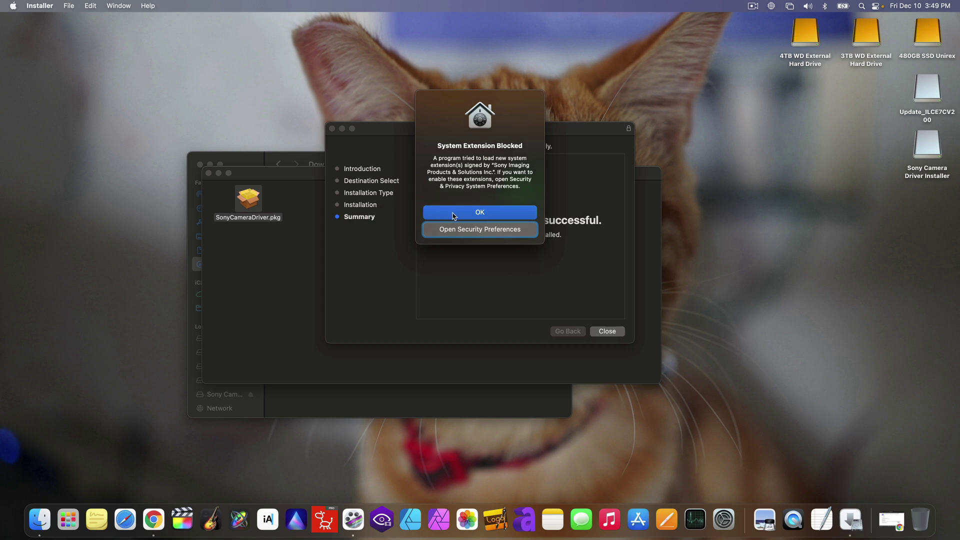
Dismiss the blocked extension warning, close the installer and move it to the Trash
click(454, 214)
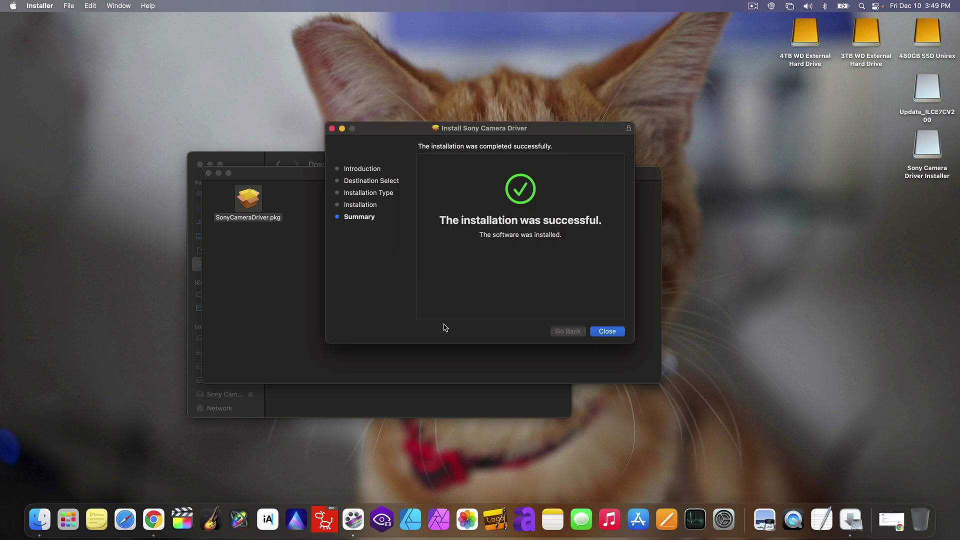
click(607, 331)
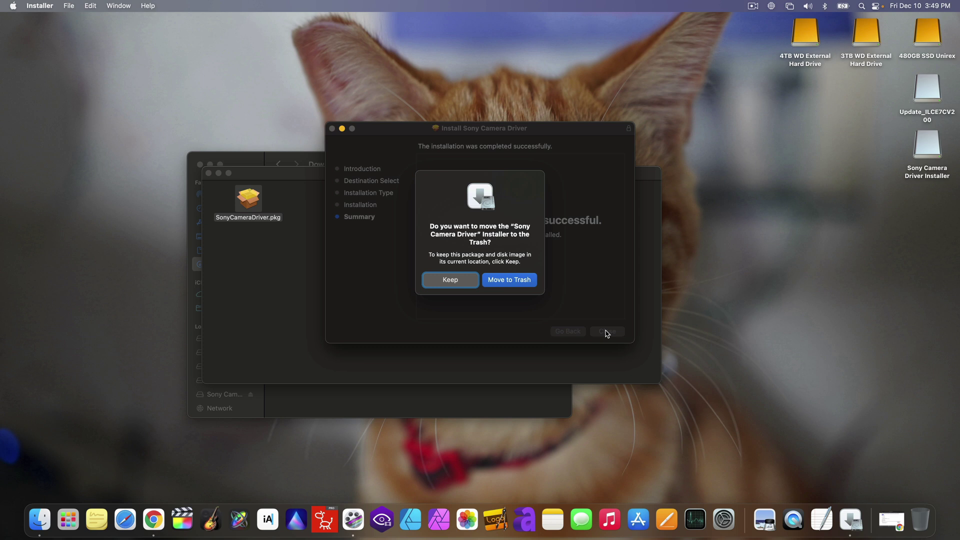
click(510, 280)
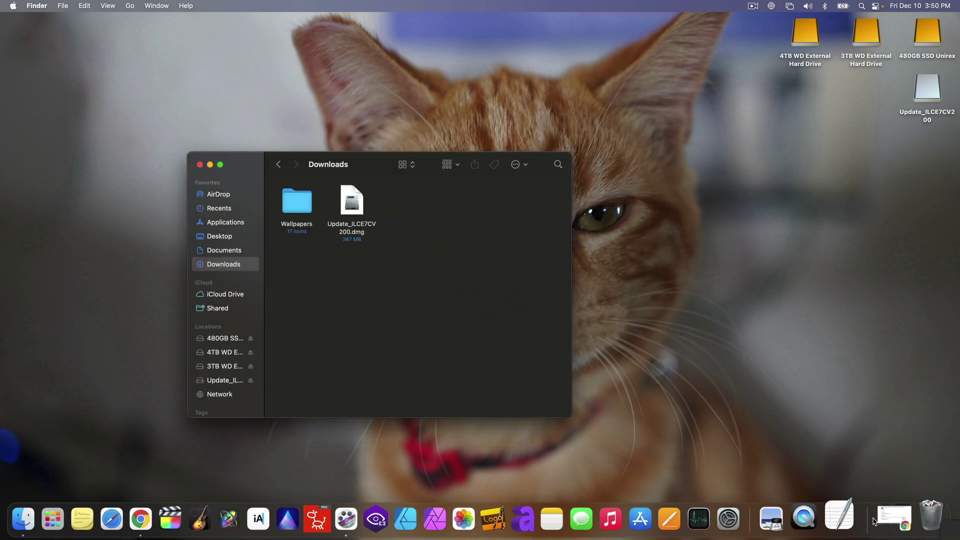
Close the Chrome window and select Update_ILCE7CV200.dmg in Downloads
click(894, 518)
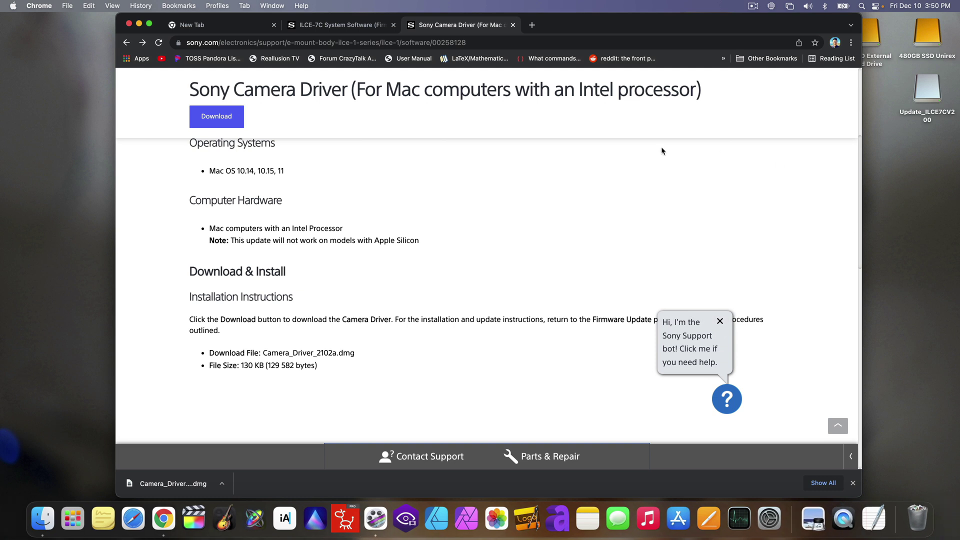
click(129, 24)
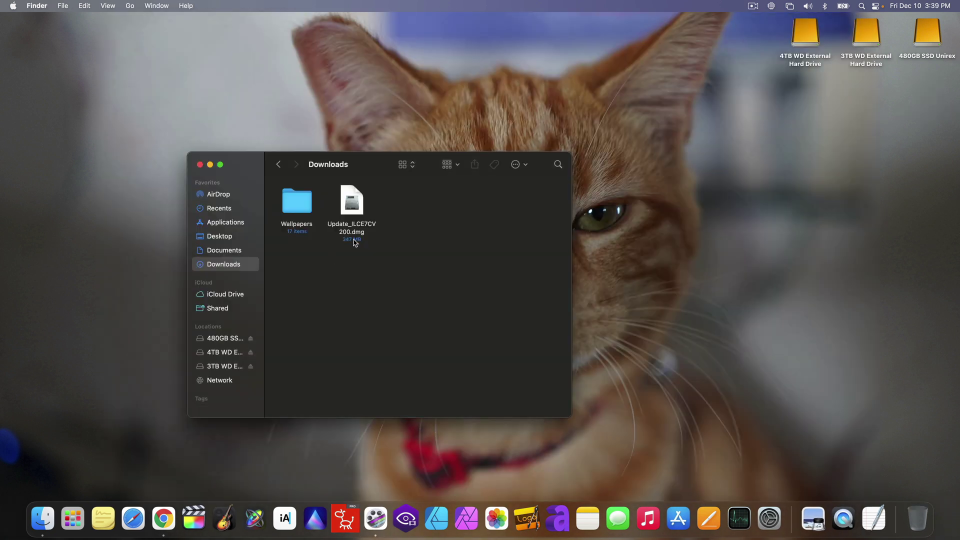
click(351, 208)
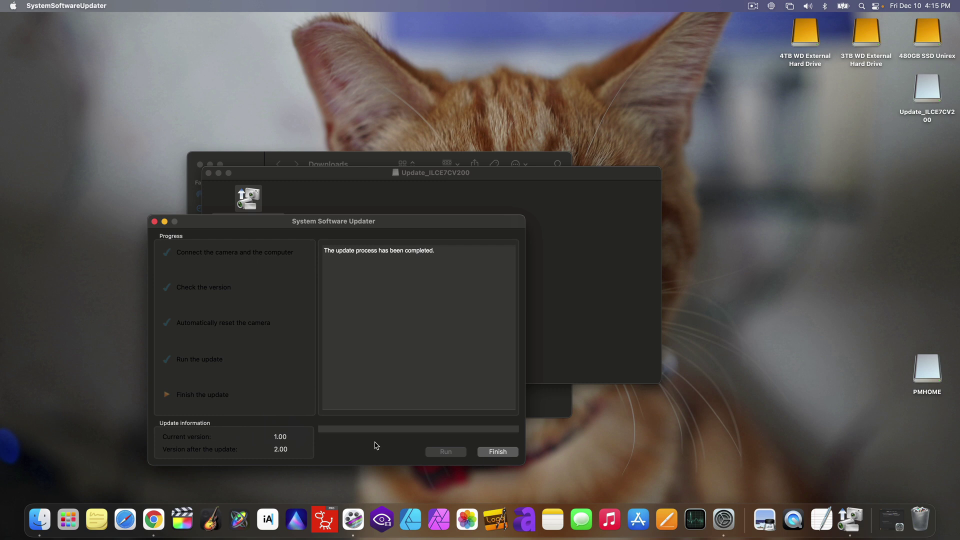
Finish the completed 1.00-to-2.00 update and close SystemSoftwareUpdater
click(498, 452)
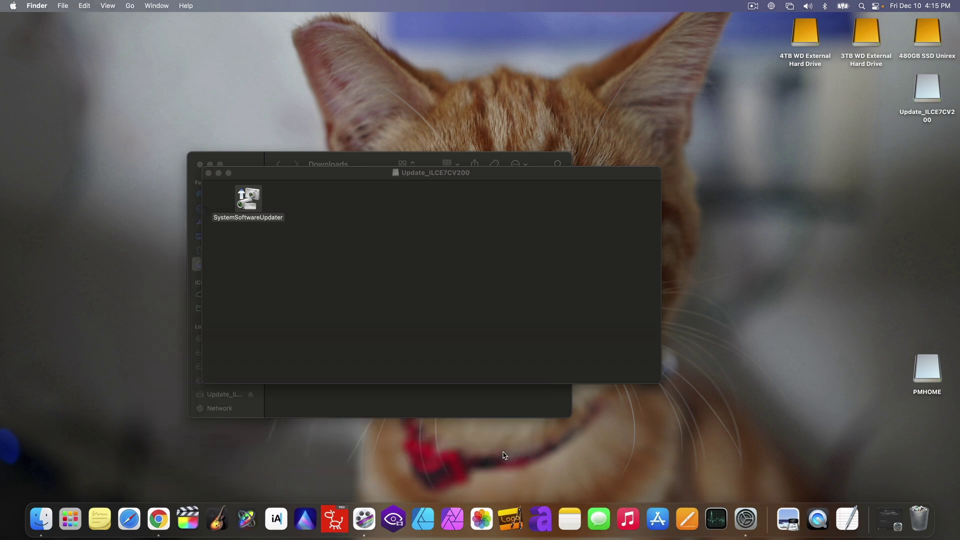